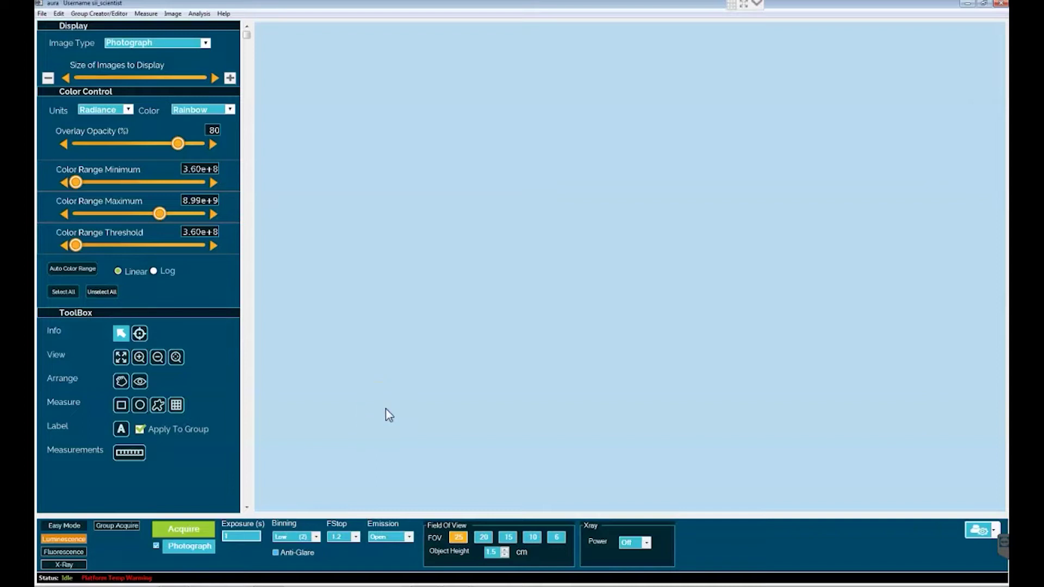
Step: Switch acquisition to Fluorescence mode with excitation 465 and emission 510
{"action": "left_click", "coordinate": [364, 357]}
{"action": "left_click", "coordinate": [498, 498]}
{"action": "left_click", "coordinate": [504, 474]}
{"action": "left_click", "coordinate": [44, 552]}
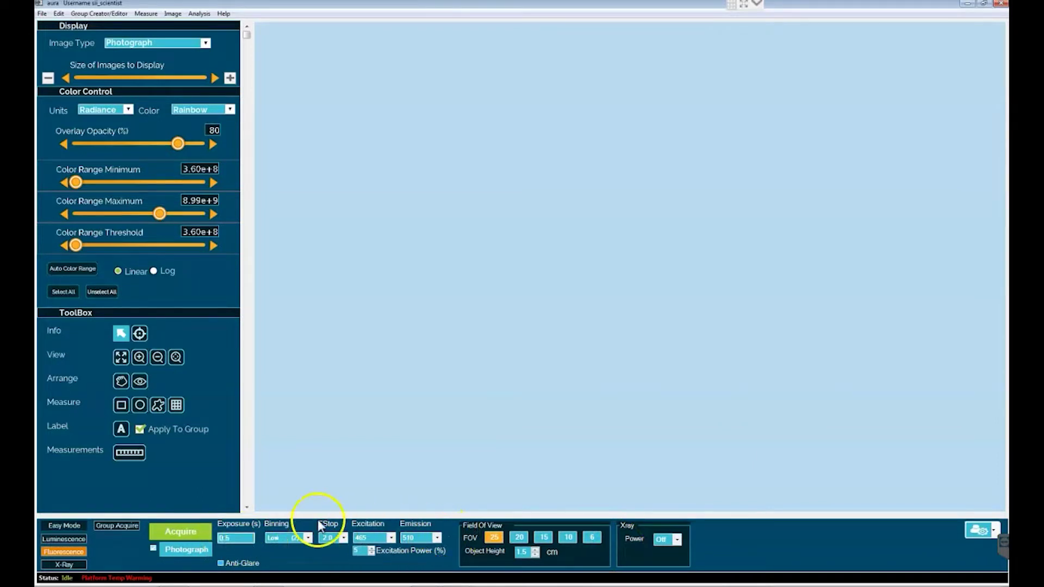
Step: Acquire the fluorescence photo-overlay image of the calibration device
{"action": "left_click", "coordinate": [185, 532]}
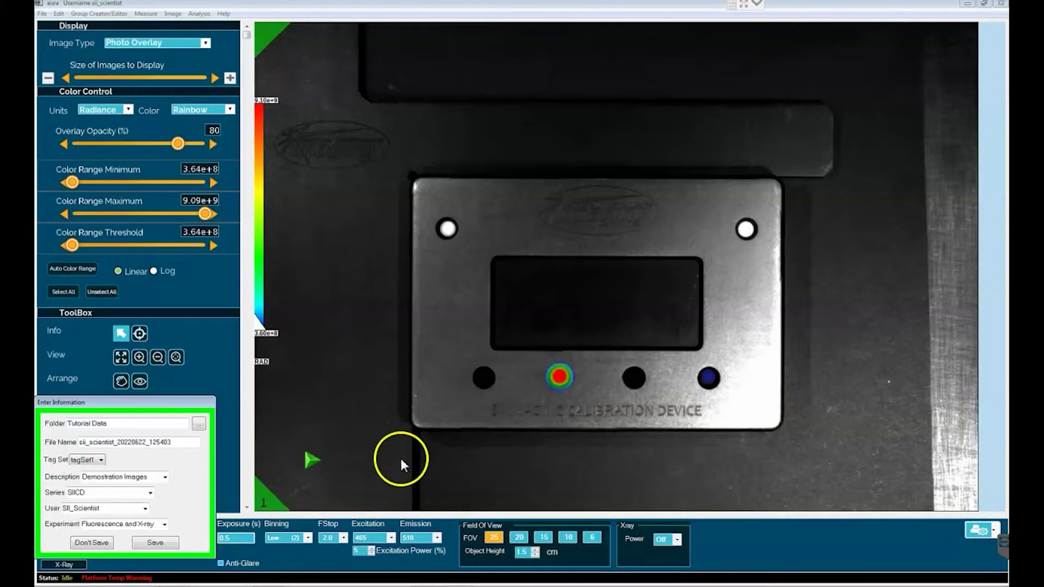
{"action": "left_click", "coordinate": [355, 539]}
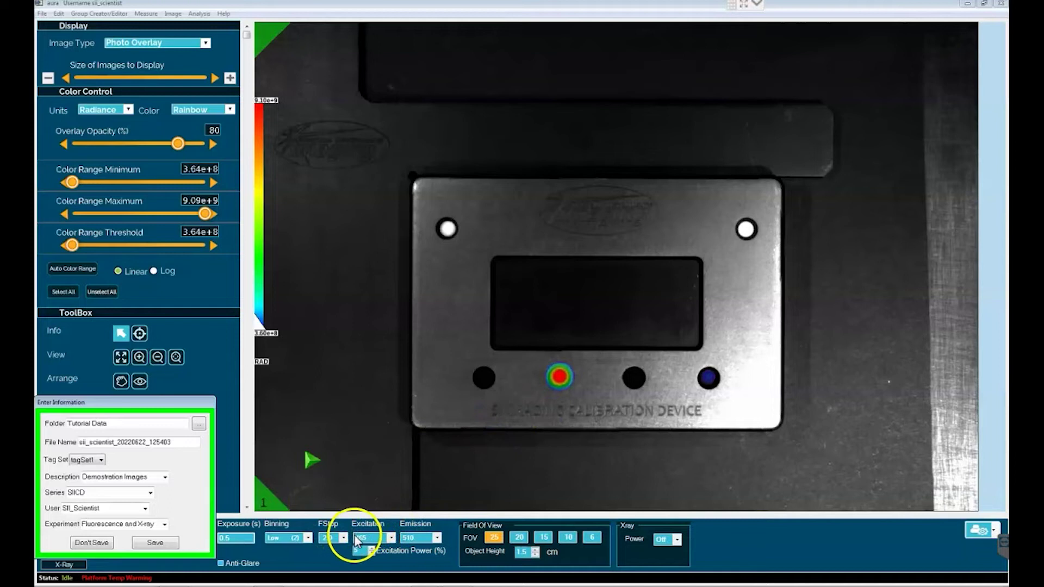
{"action": "left_click", "coordinate": [412, 538]}
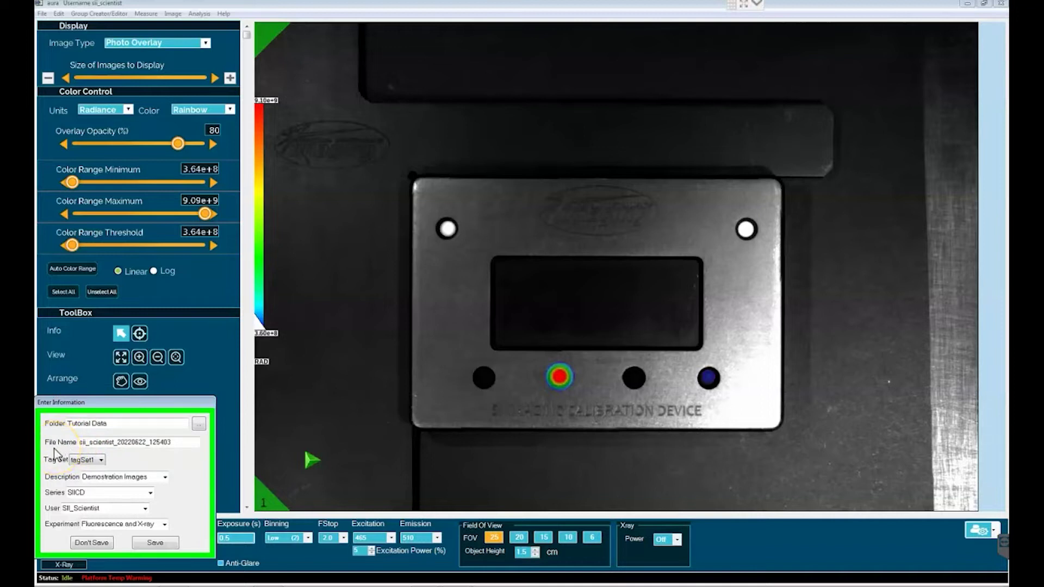
{"action": "left_click", "coordinate": [94, 450]}
{"action": "left_click", "coordinate": [155, 543]}
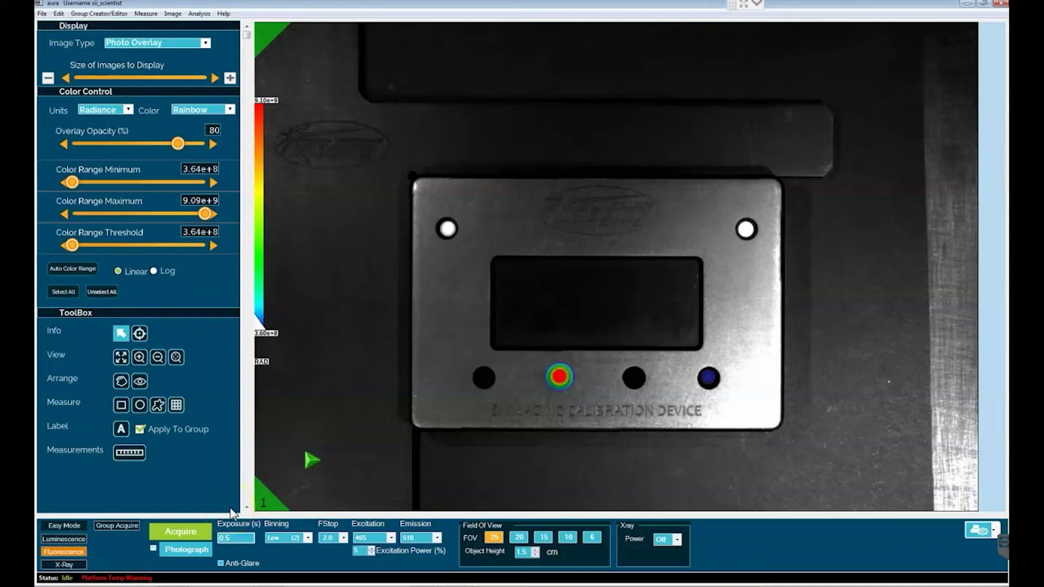
{"action": "left_click", "coordinate": [239, 538]}
Step: Browse the binning levels and set fluorescence binning to Heavy (8)
{"action": "left_click", "coordinate": [307, 540]}
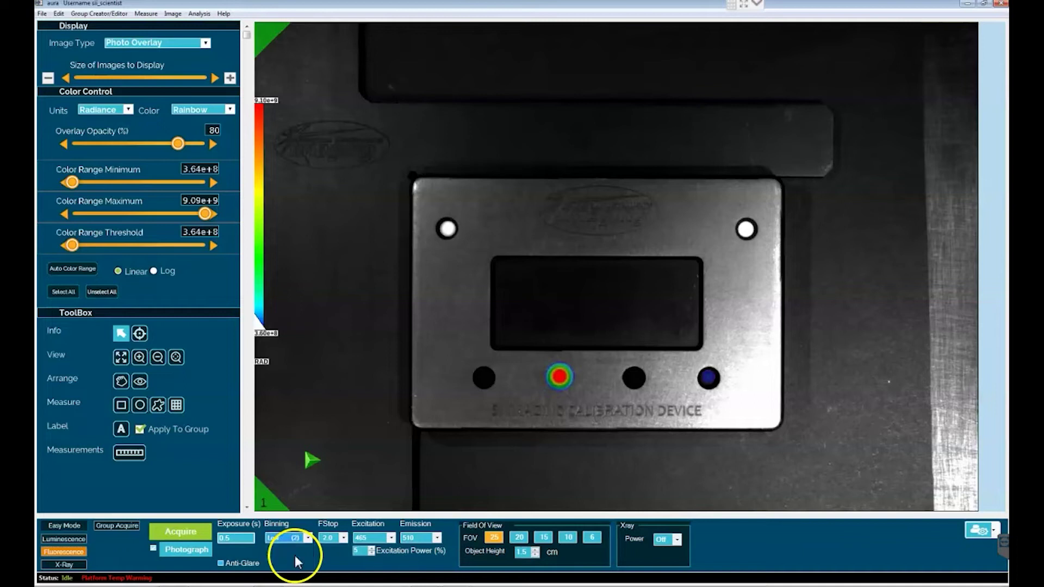
{"action": "left_click", "coordinate": [309, 539]}
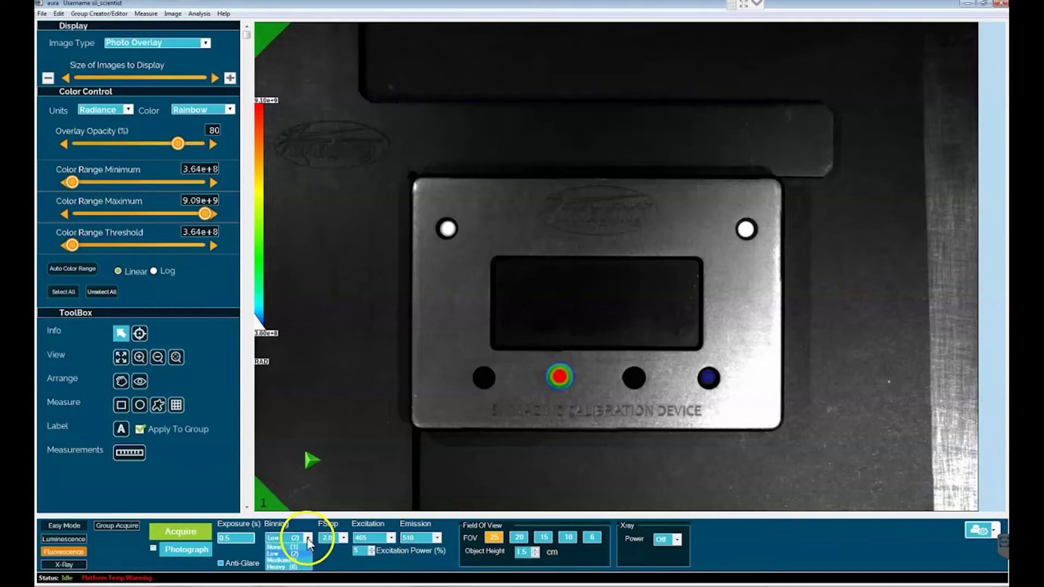
{"action": "left_click", "coordinate": [295, 570]}
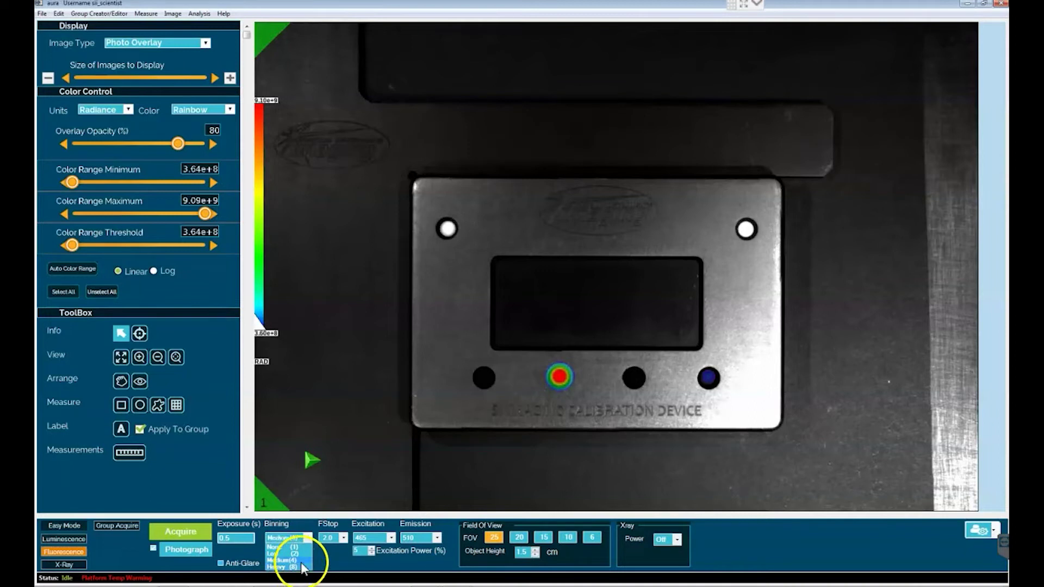
{"action": "left_click", "coordinate": [302, 548]}
{"action": "left_click", "coordinate": [308, 536]}
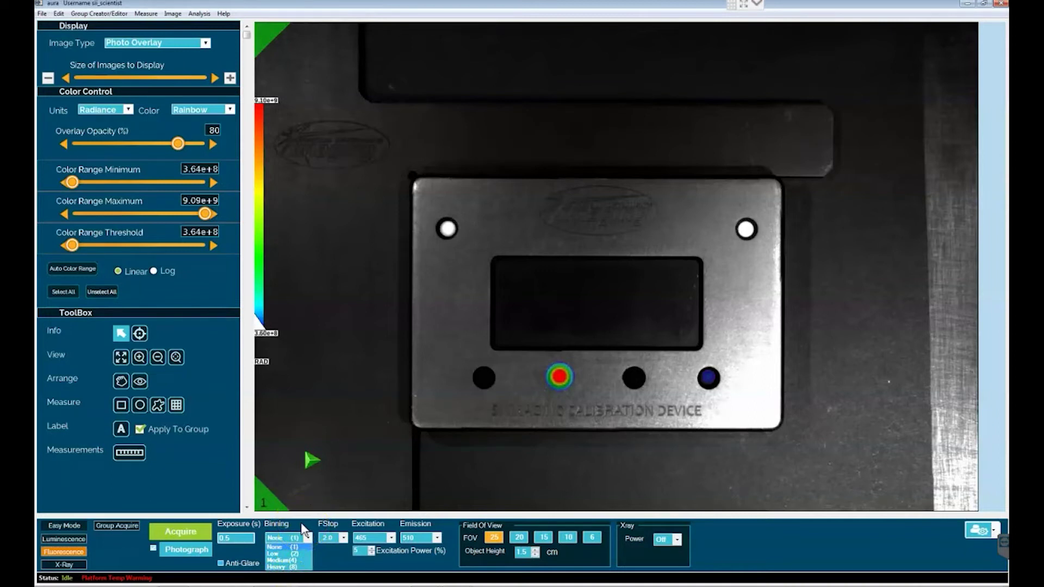
{"action": "left_click", "coordinate": [301, 530]}
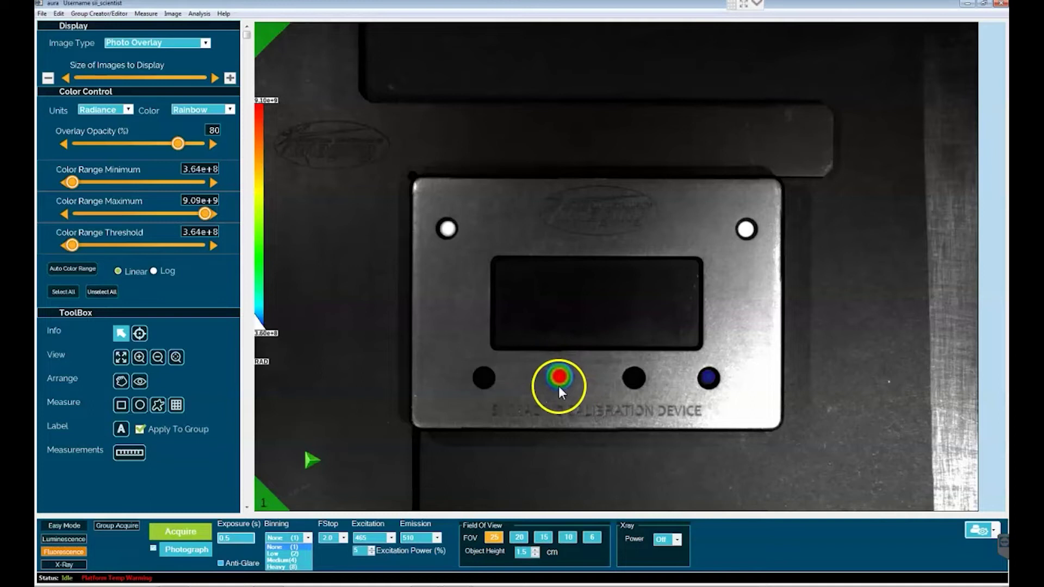
{"action": "left_click", "coordinate": [298, 567]}
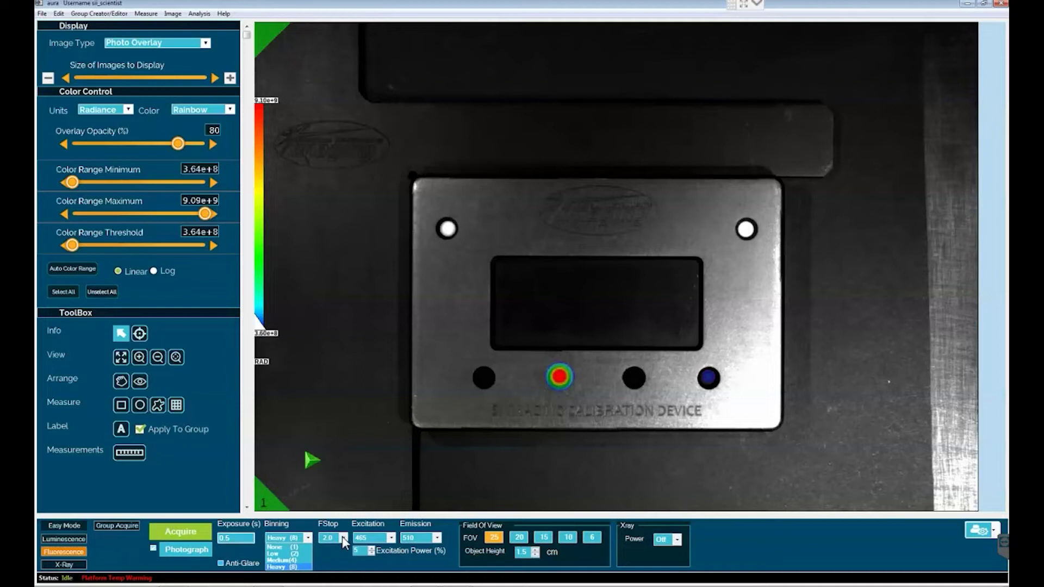
Step: Step the binning level back down to Low (2)
{"action": "key", "text": "Up"}
{"action": "key", "text": "Up"}
{"action": "key", "text": "Return"}
Step: Review the f-stop values, keeping 2.0 and excitation 465
{"action": "left_click", "coordinate": [342, 538]}
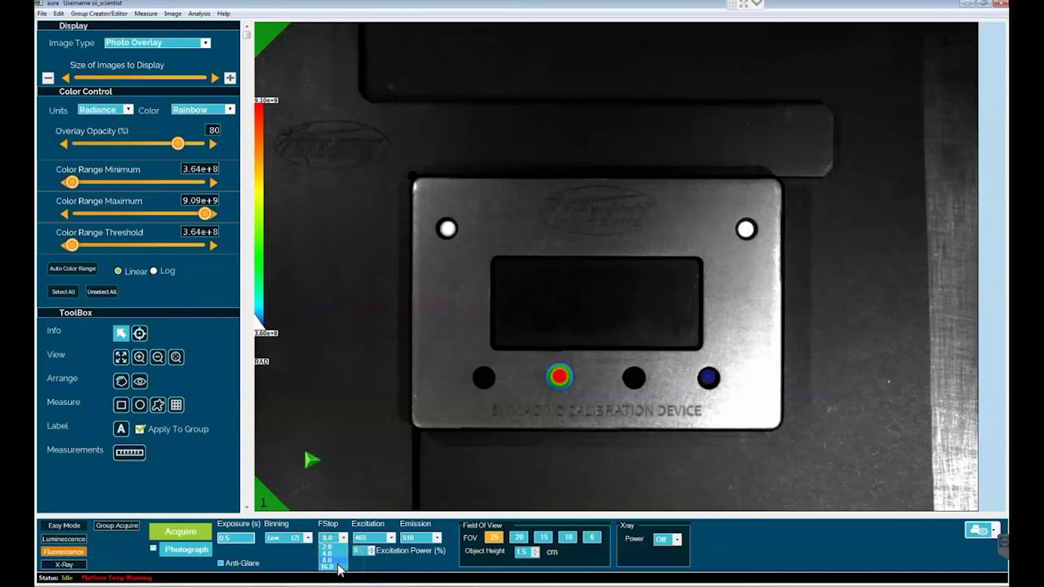
{"action": "left_click", "coordinate": [376, 534]}
{"action": "left_click", "coordinate": [367, 537]}
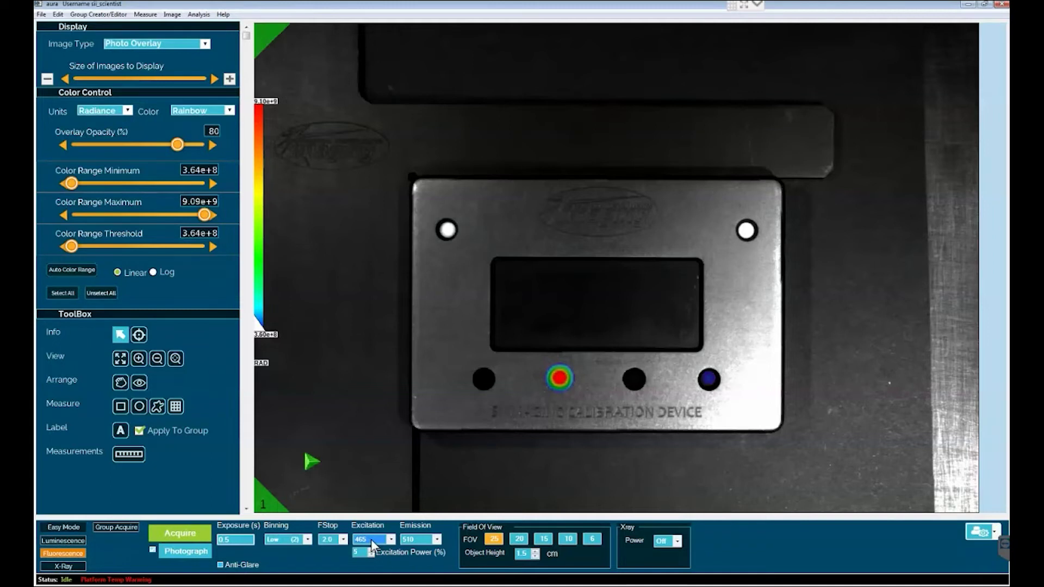
{"action": "left_click", "coordinate": [390, 539]}
{"action": "left_click", "coordinate": [390, 540]}
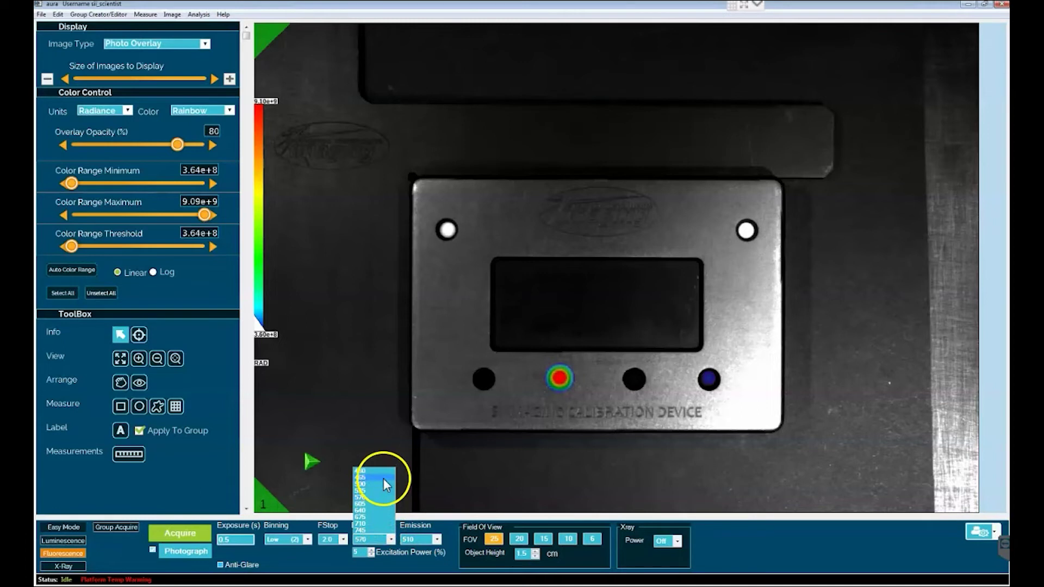
{"action": "left_click", "coordinate": [380, 532]}
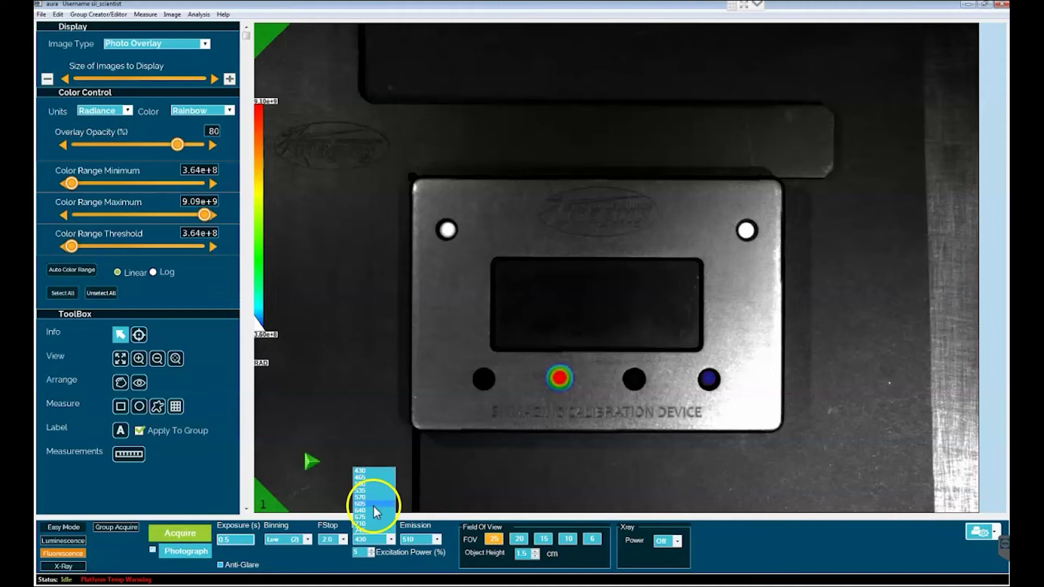
{"action": "left_click", "coordinate": [368, 527]}
{"action": "left_click", "coordinate": [429, 534]}
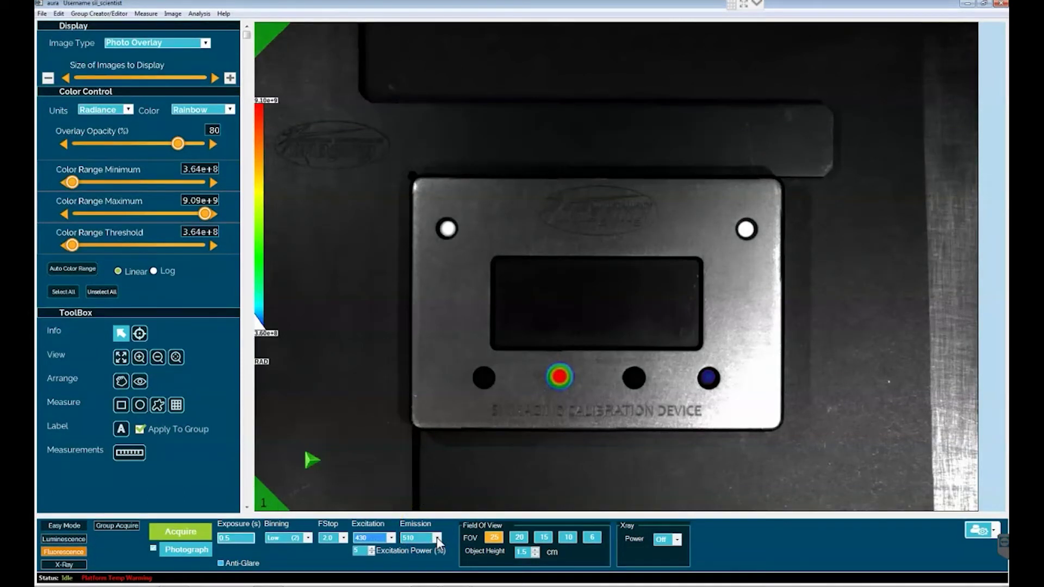
{"action": "left_click", "coordinate": [436, 538]}
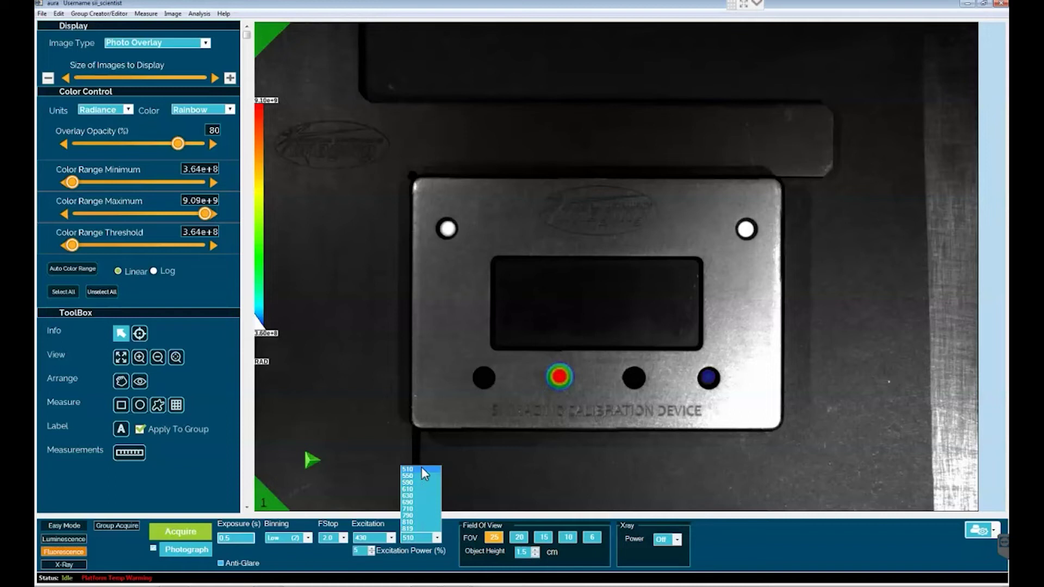
{"action": "left_click", "coordinate": [409, 470]}
{"action": "left_click", "coordinate": [422, 471]}
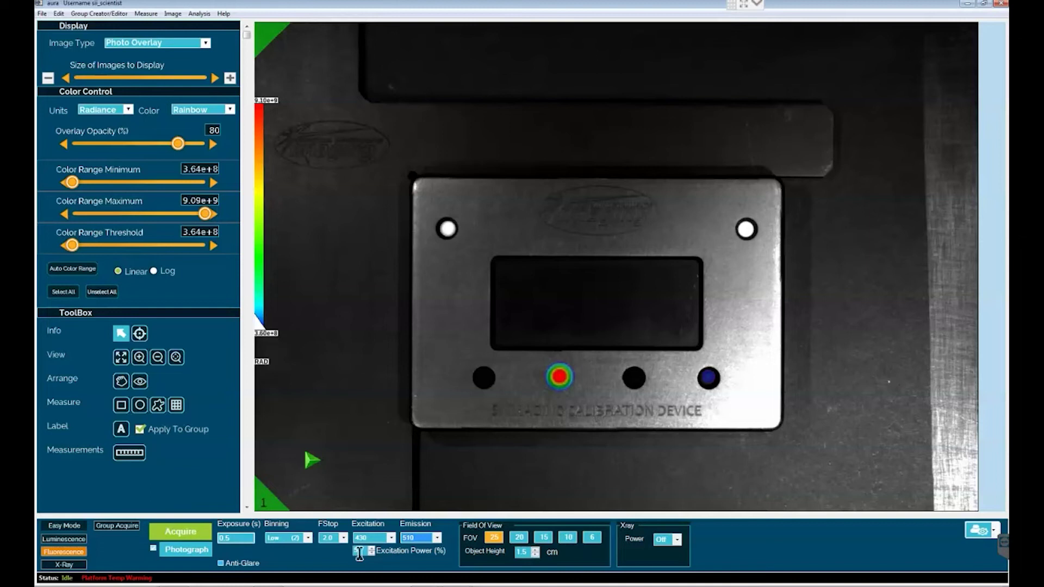
{"action": "left_click", "coordinate": [359, 553]}
{"action": "left_click", "coordinate": [360, 552]}
{"action": "left_click", "coordinate": [495, 542]}
{"action": "left_click", "coordinate": [589, 537]}
{"action": "left_click", "coordinate": [495, 538]}
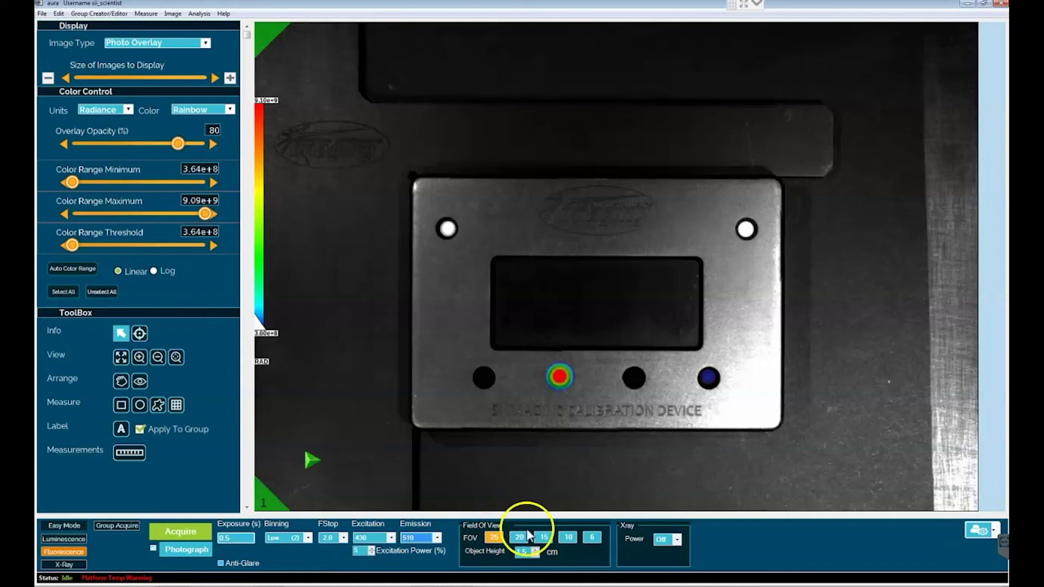
{"action": "left_click", "coordinate": [571, 536]}
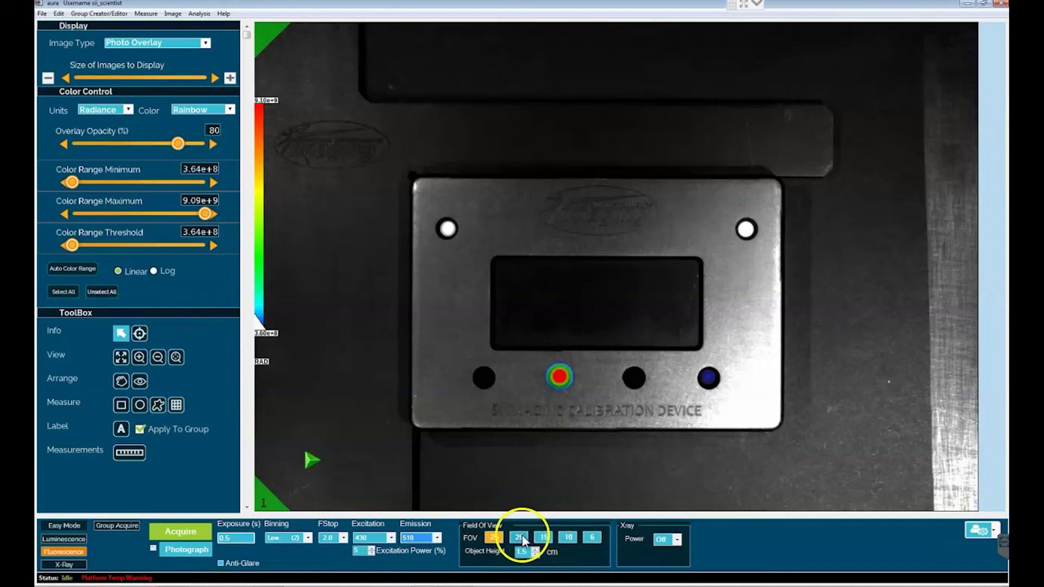
{"action": "left_click", "coordinate": [593, 537]}
{"action": "double_click", "coordinate": [525, 552]}
{"action": "left_click", "coordinate": [527, 552]}
{"action": "left_click", "coordinate": [667, 553]}
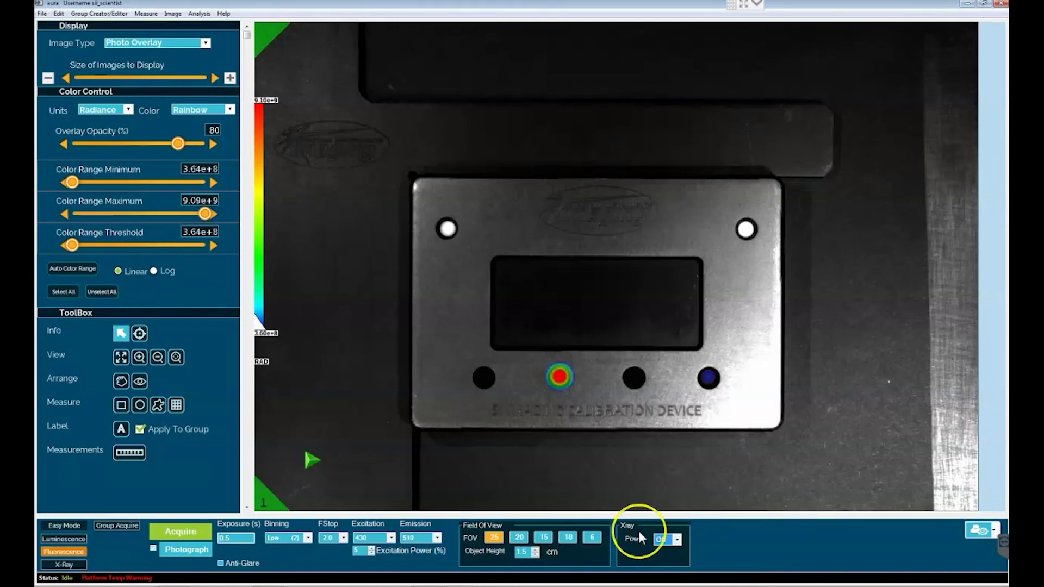
{"action": "left_click", "coordinate": [677, 539]}
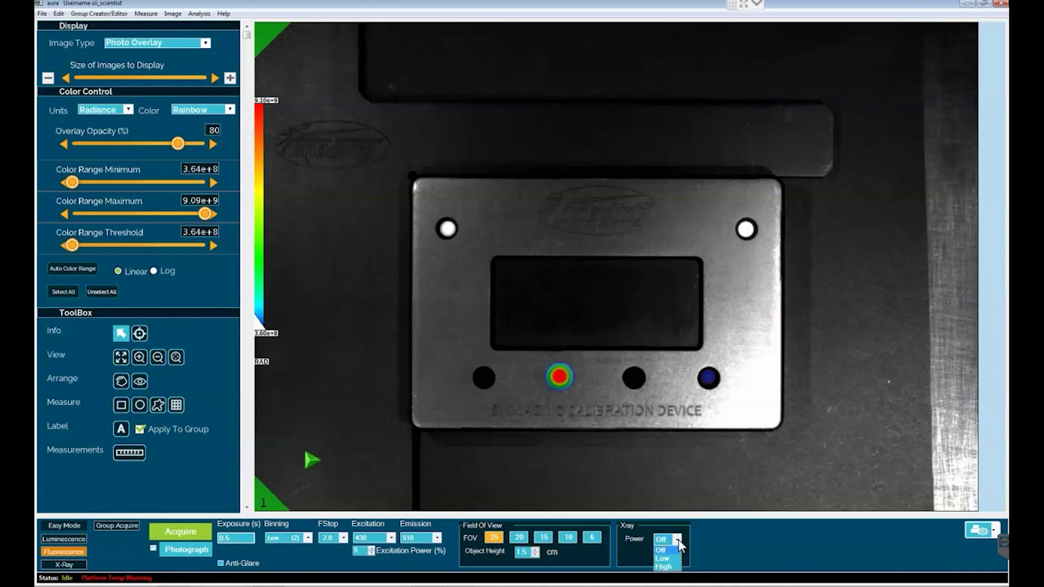
{"action": "left_click", "coordinate": [671, 567]}
{"action": "left_click", "coordinate": [670, 571]}
{"action": "left_click", "coordinate": [668, 559]}
{"action": "left_click", "coordinate": [667, 559]}
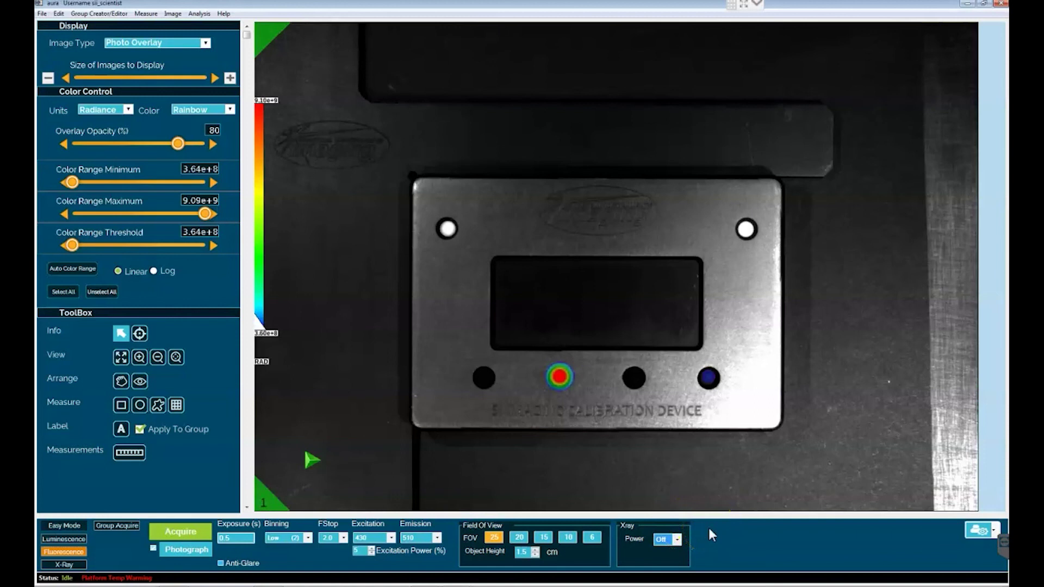
{"action": "left_click", "coordinate": [515, 501]}
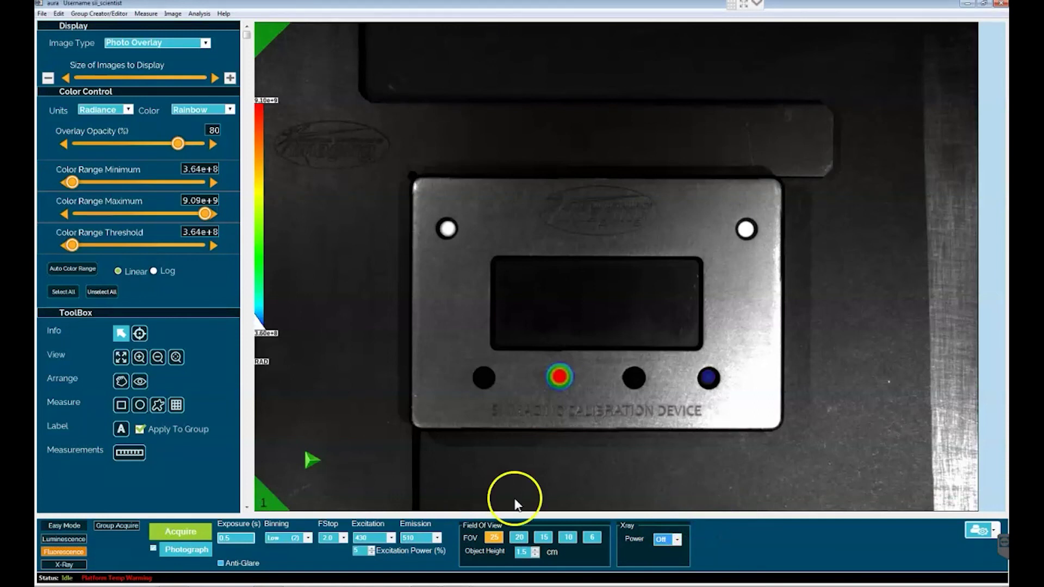